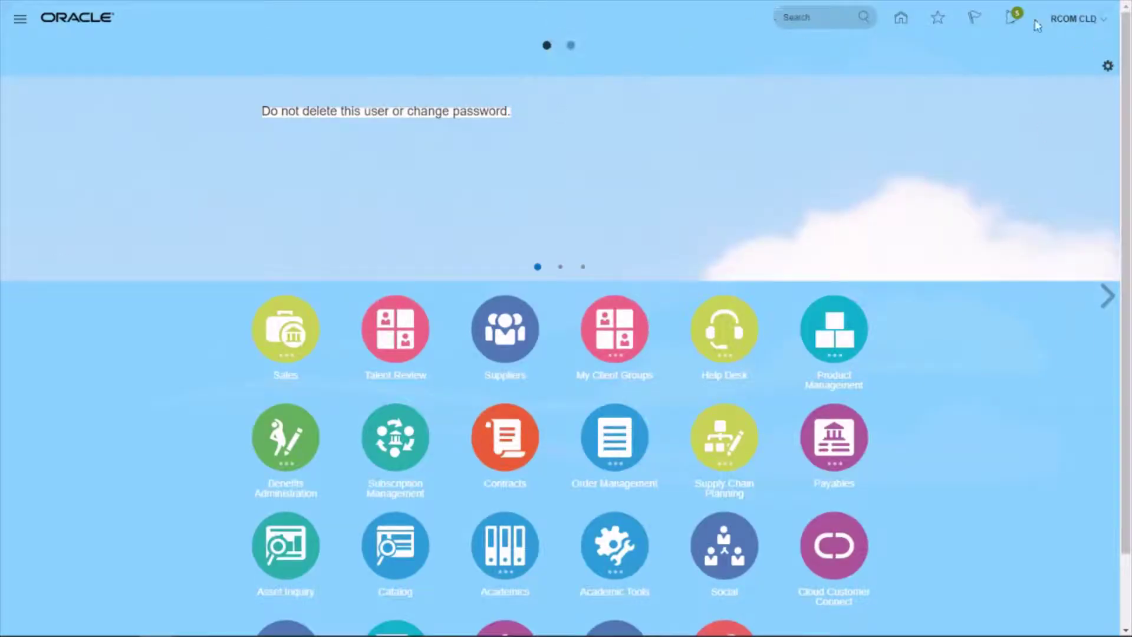
Go to Setup and Maintenance from the user menu and show its setup task list
left_click(1077, 27)
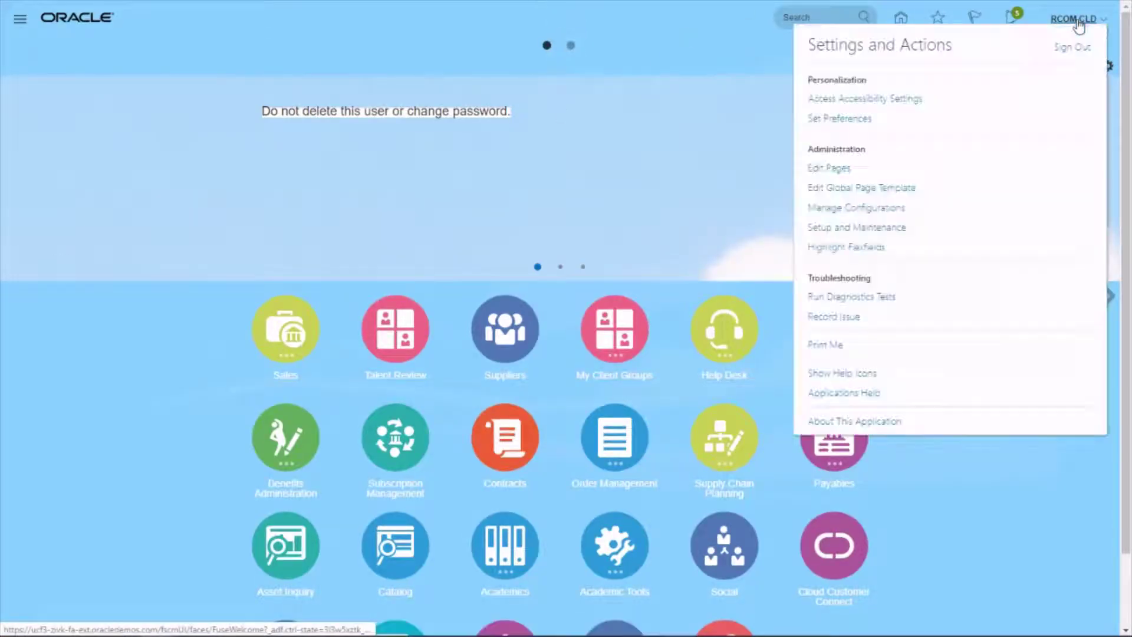
left_click(871, 230)
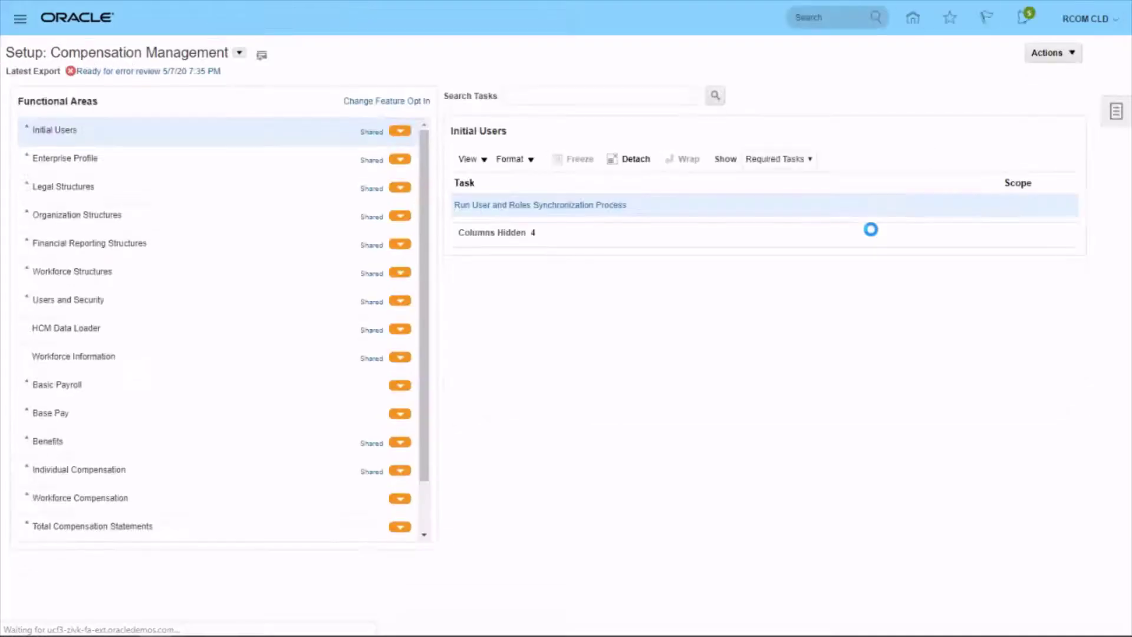
left_click(1116, 113)
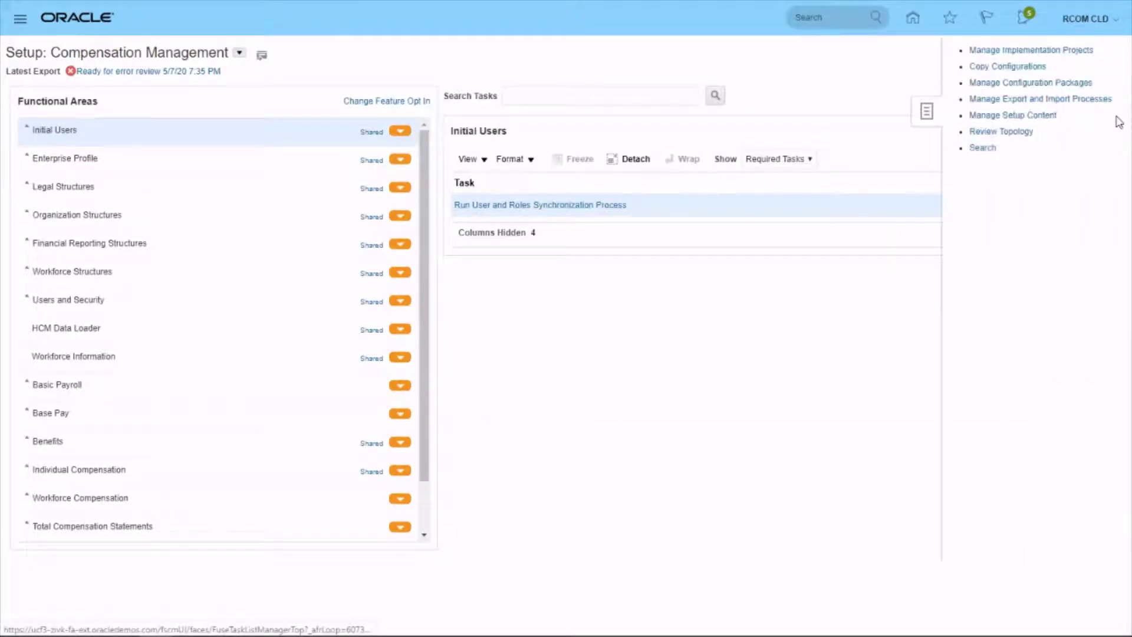
Search the implementation projects for 'bmw'
left_click(1064, 50)
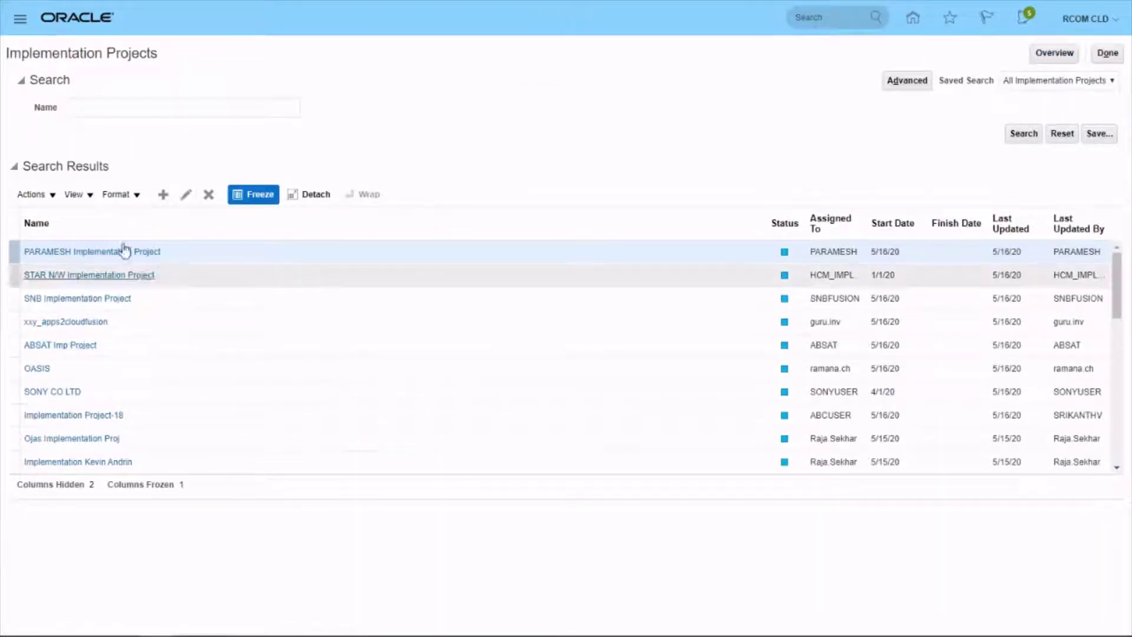
left_click(120, 112)
type("bmw")
key("Return")
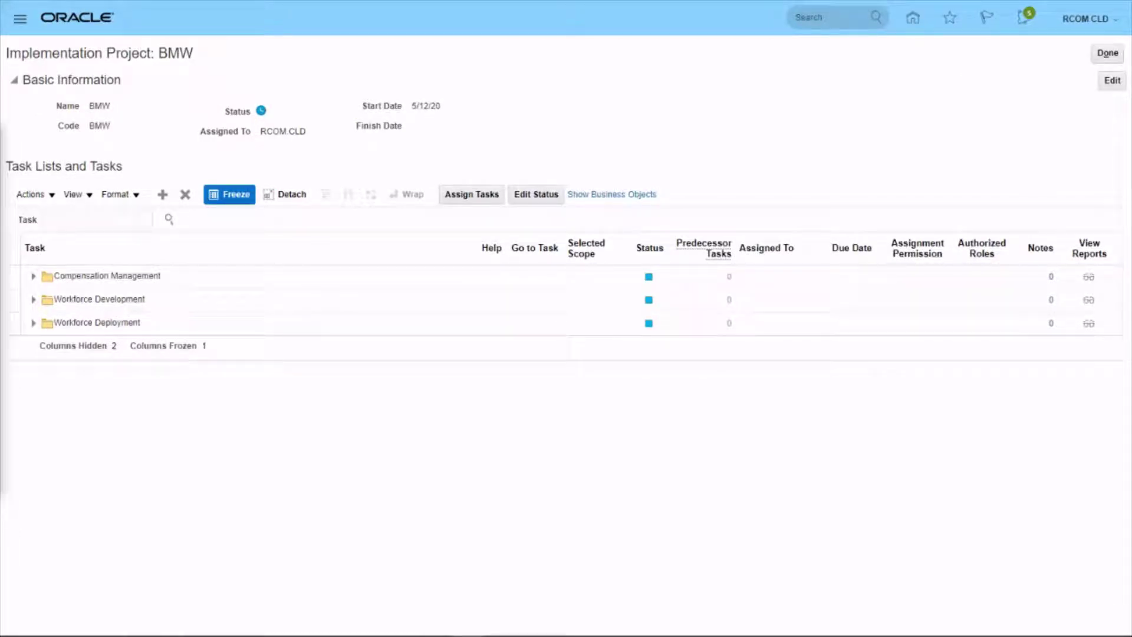
Search the BMW project's tasks for Manage Cost Allocation Key Flexfield
left_click(89, 220)
type("Manage Cost Allocation Key Flexfield")
left_click(169, 219)
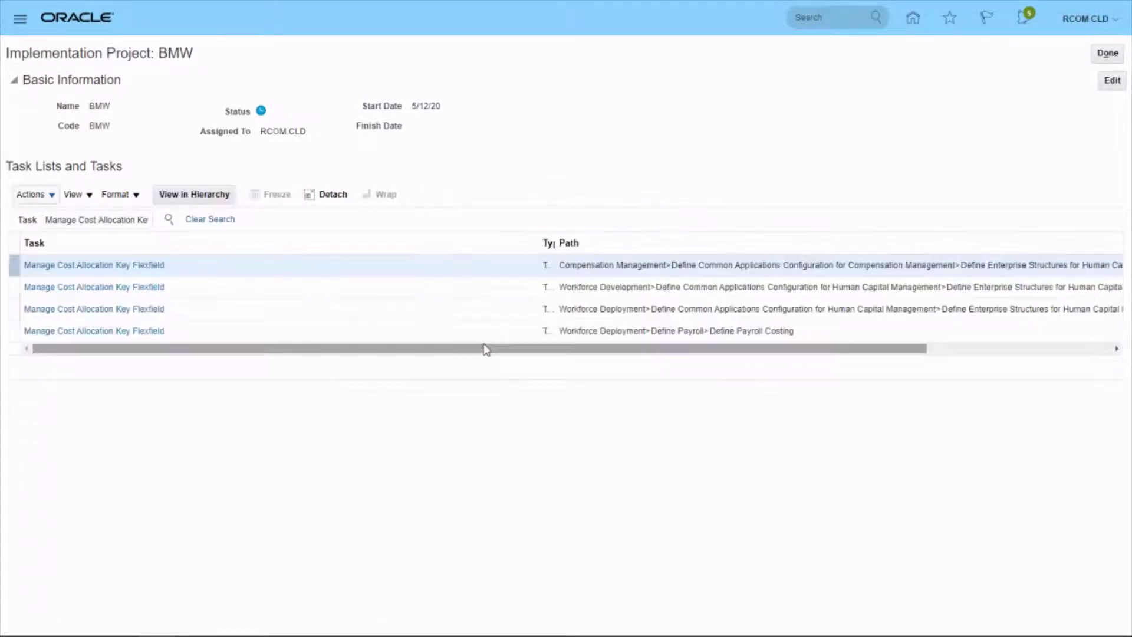
Open the Manage Cost Allocation Key Flexfield task and manage the COST flexfield's structures
left_click(139, 287)
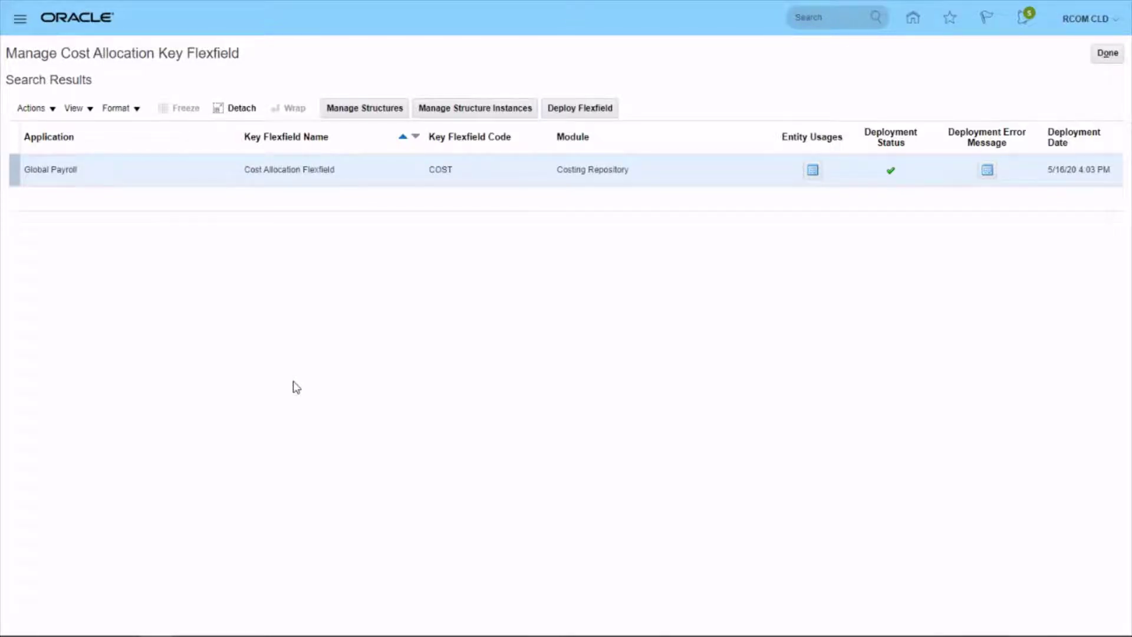
left_click(364, 108)
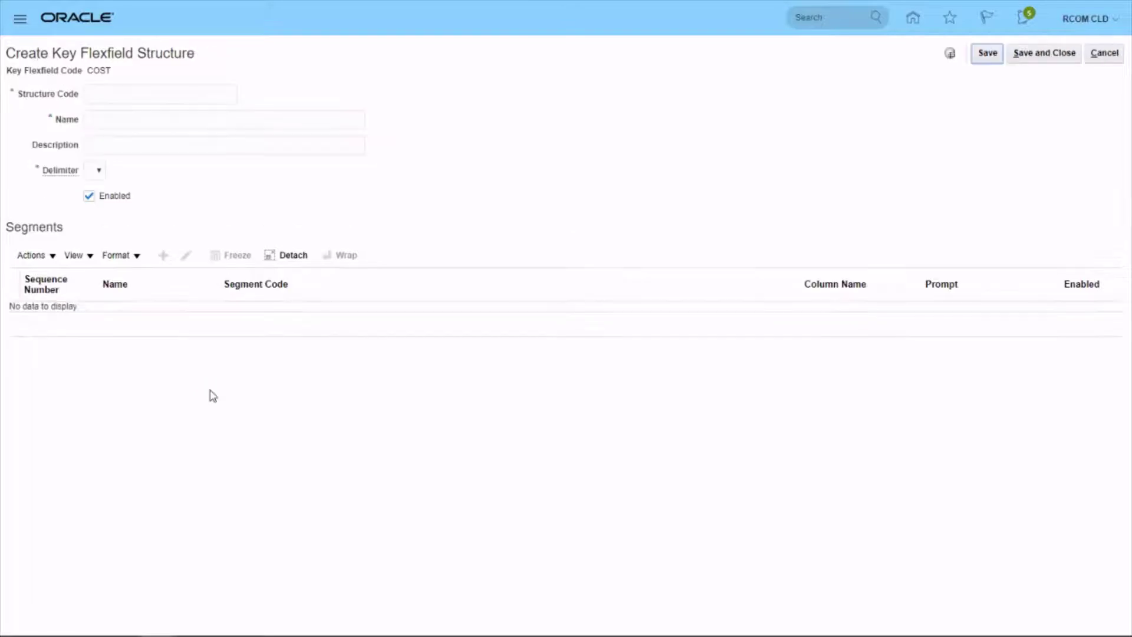
Save a structure with code, name and description 'BMW UK Cost Allocation KFF' and a '.' delimiter
left_click(125, 95)
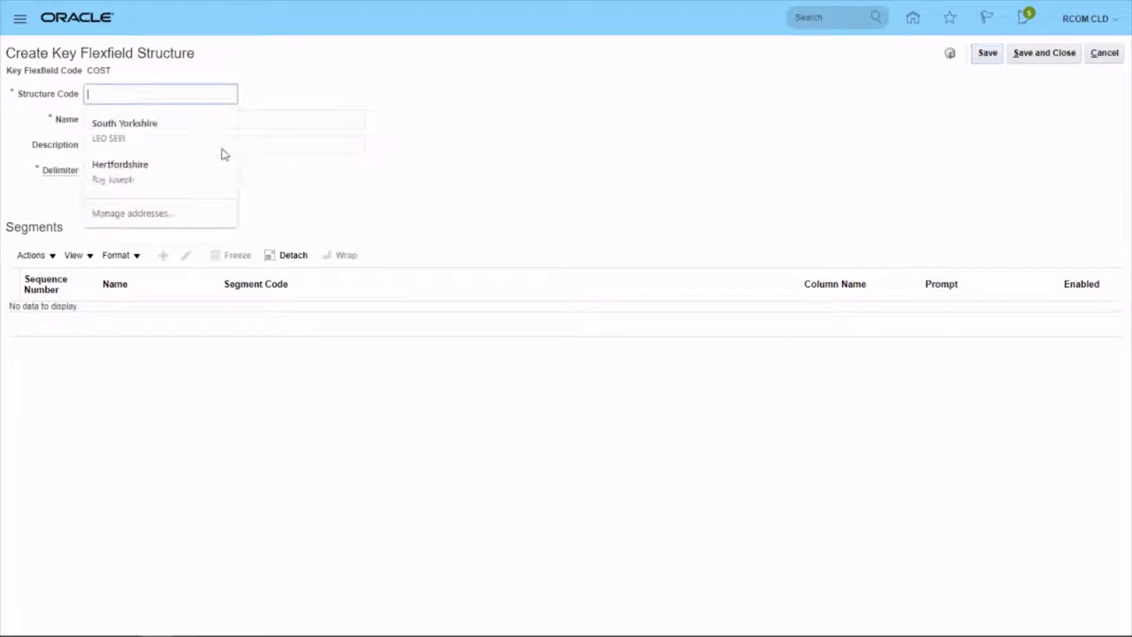
type("BMW UK Cost Allocation KFF")
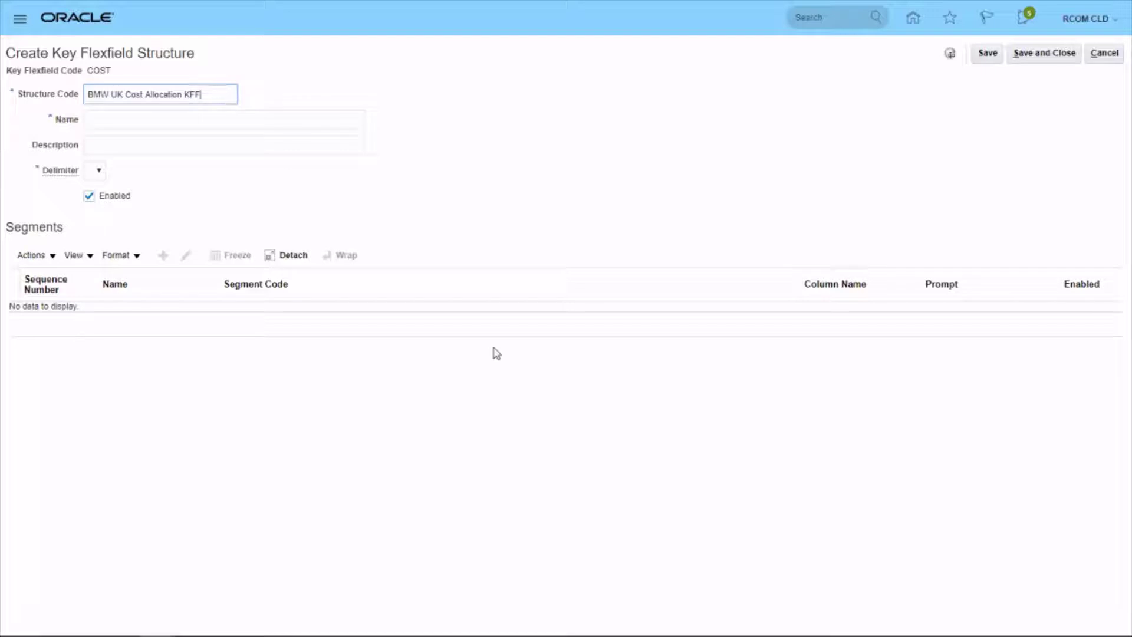
left_click(127, 118)
type("BMW UK Cost Allocation KFF")
left_click(188, 142)
type("BMW UK Cost Allocation KFF")
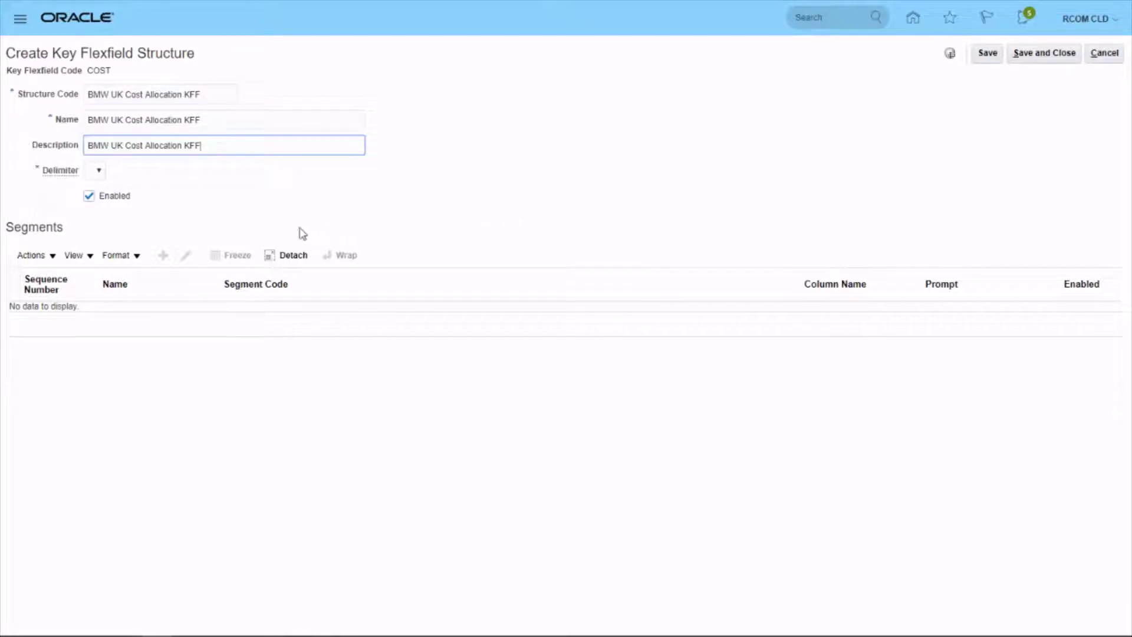
left_click(101, 173)
left_click(95, 240)
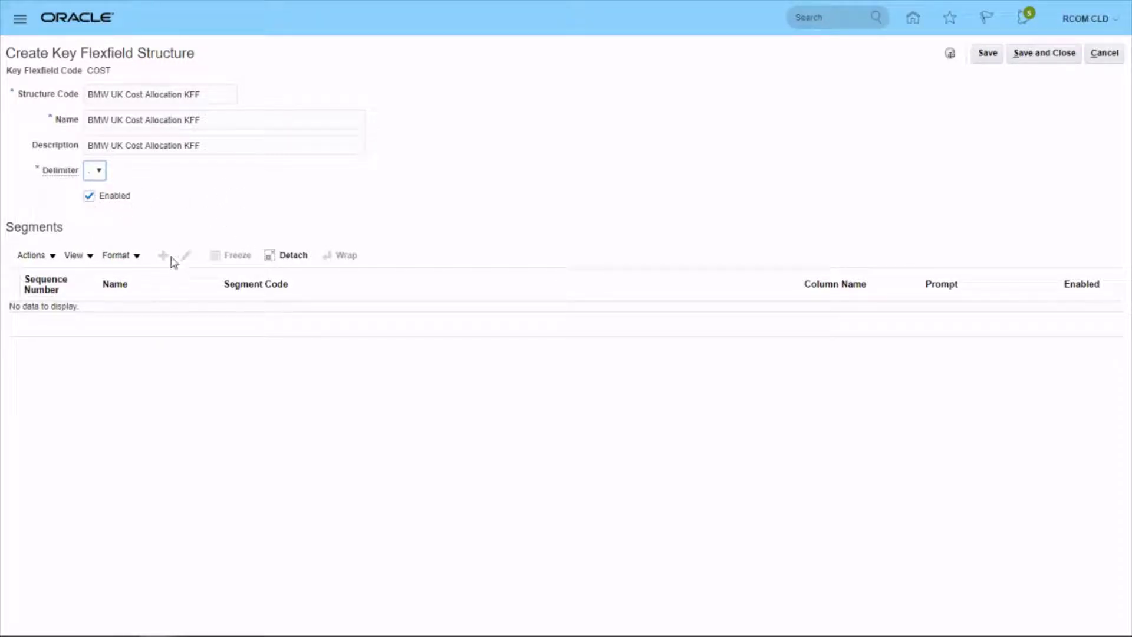
left_click(988, 55)
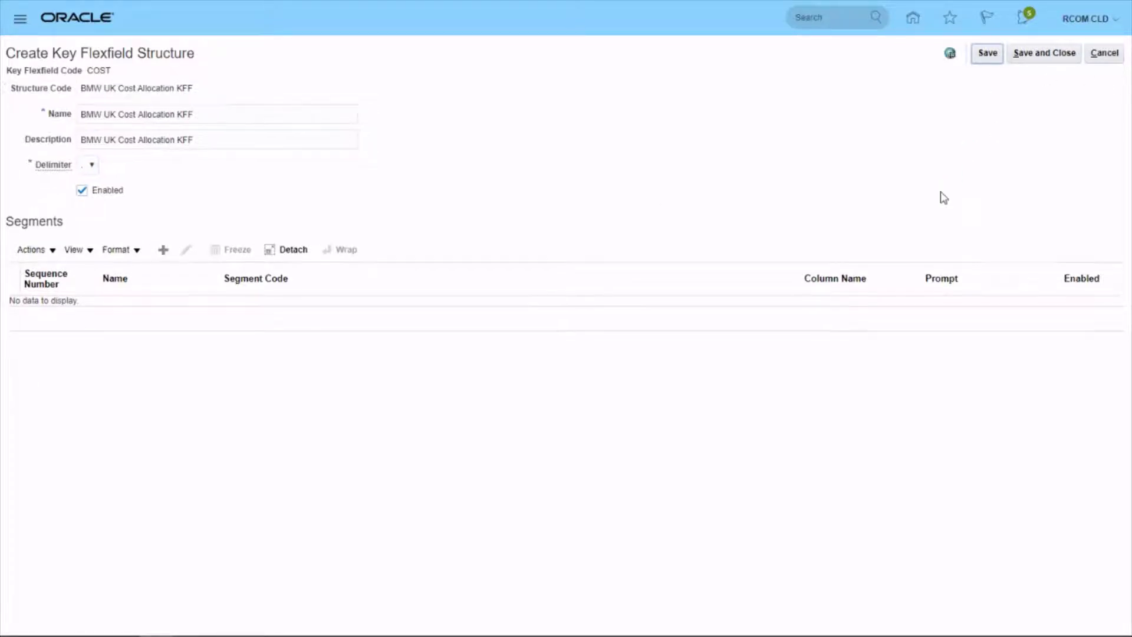
Add a segment with code, name and description 'Company' and sequence 10
left_click(164, 254)
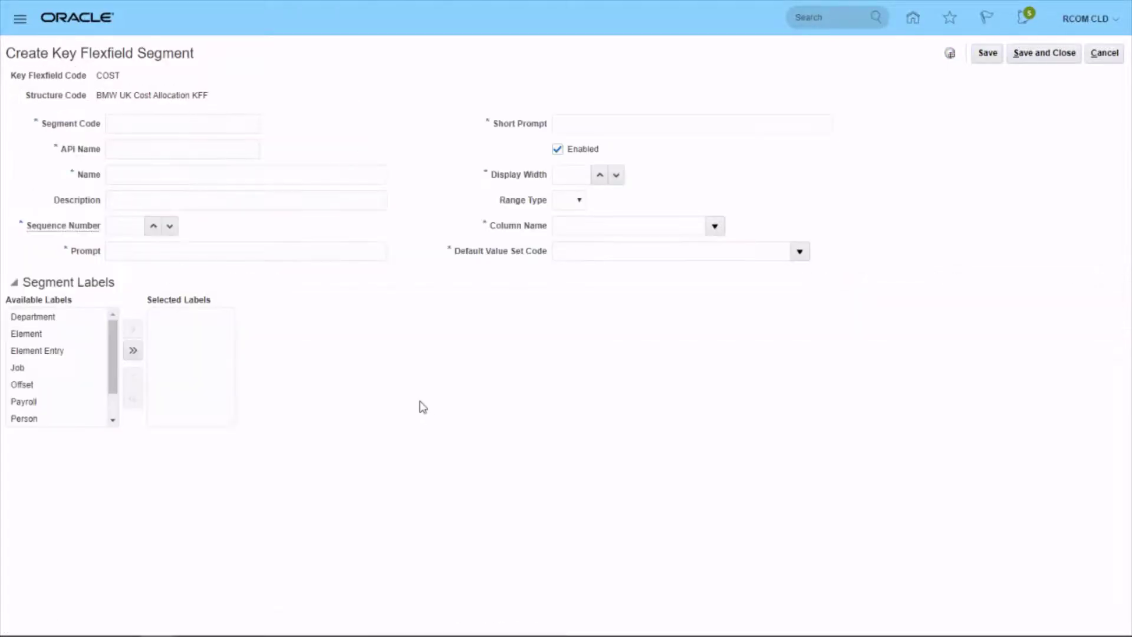
left_click(153, 122)
type("Company")
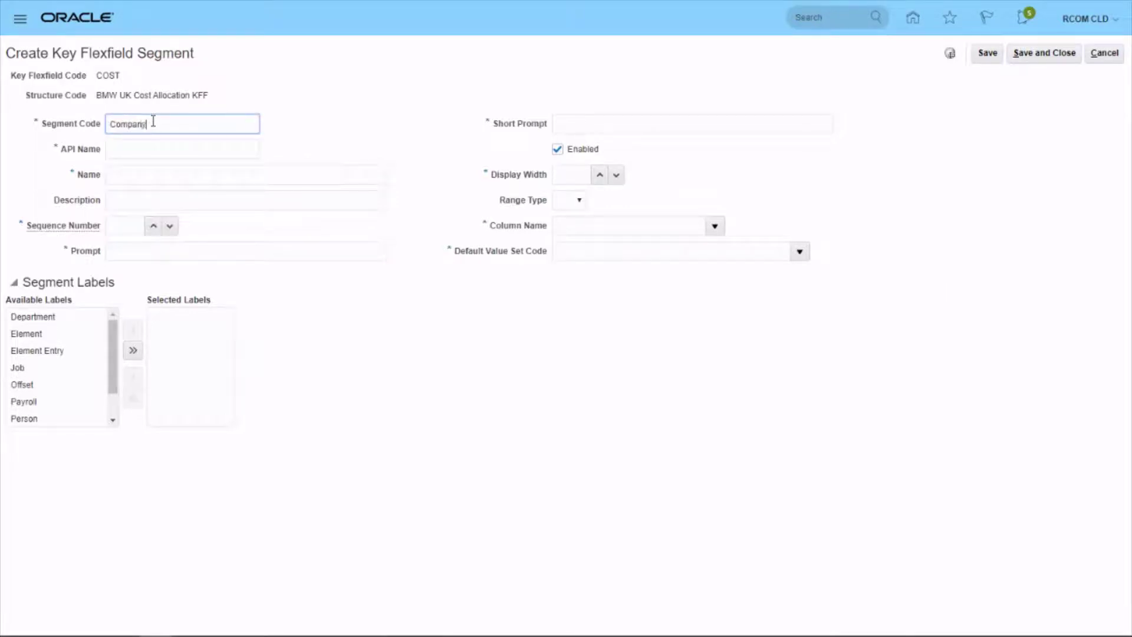
key("Tab")
double_click(139, 121)
key("ctrl+c")
left_click(153, 177)
key("ctrl+v")
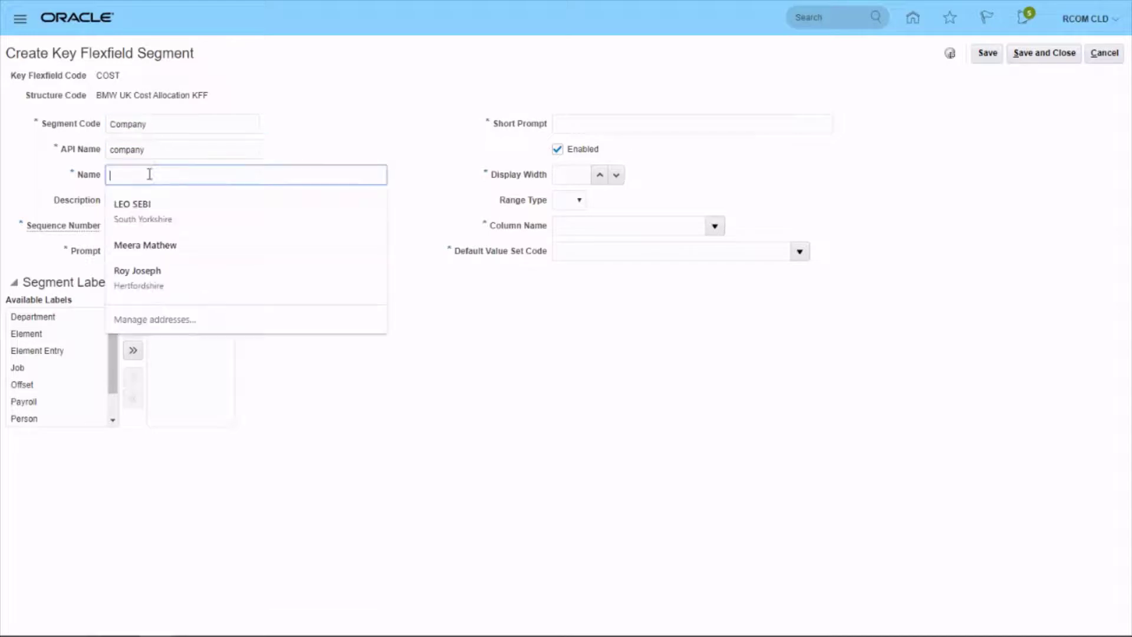
left_click(185, 200)
key("ctrl+v")
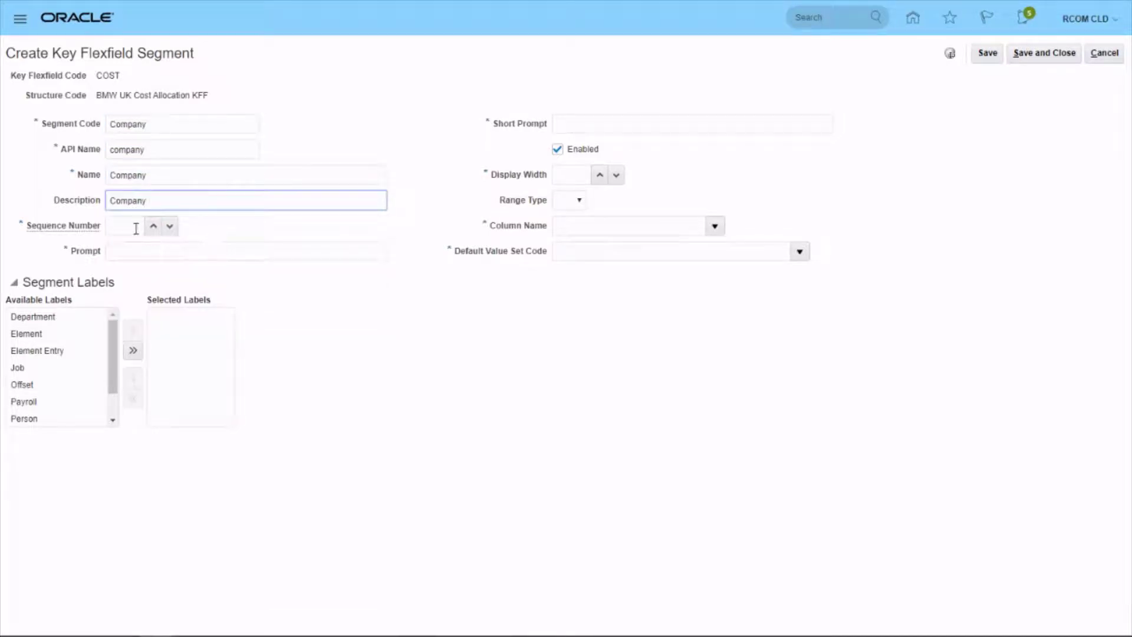
left_click(135, 226)
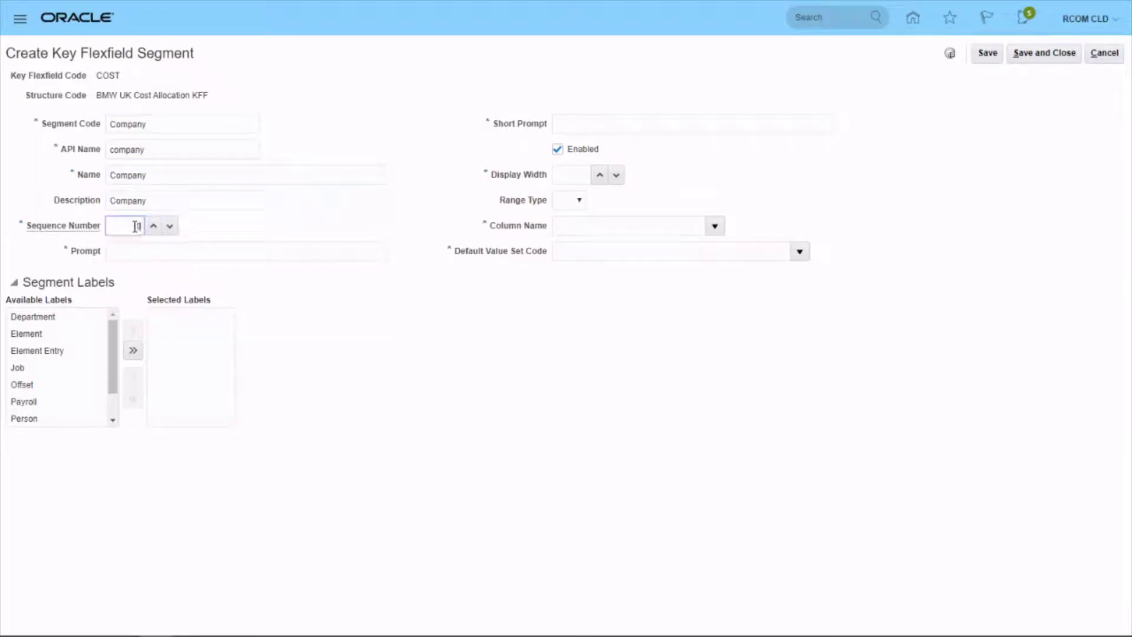
type("10")
Give the segment prompt Company, short prompt CO, display width 5 and column SEGMENT1
left_click(159, 251)
key("ctrl+v")
left_click(596, 123)
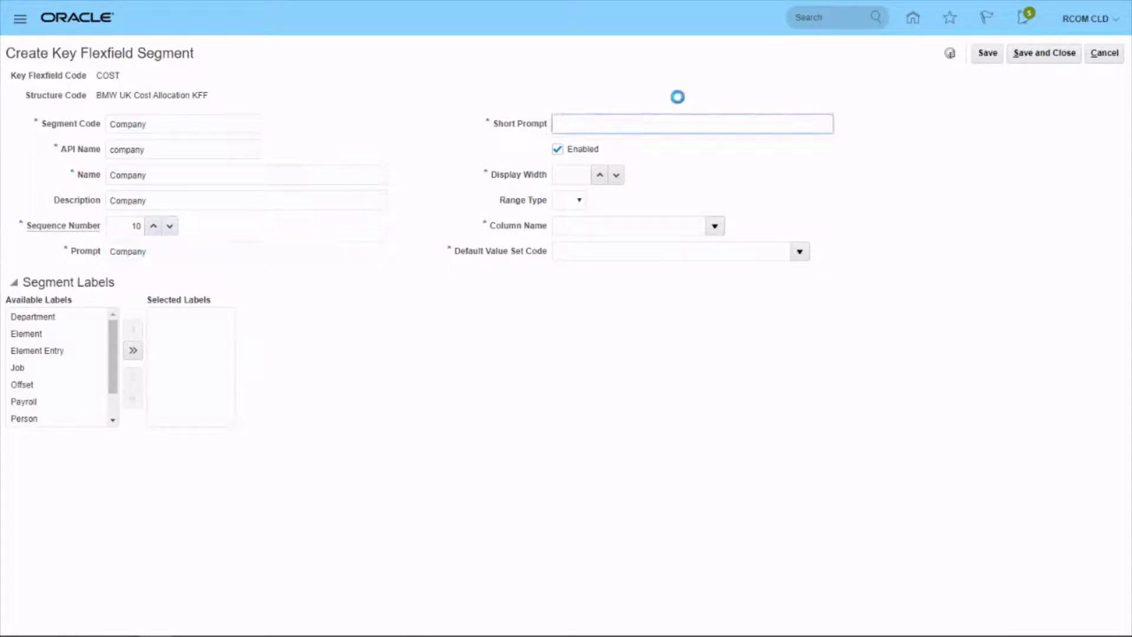
type("CO")
left_click(569, 171)
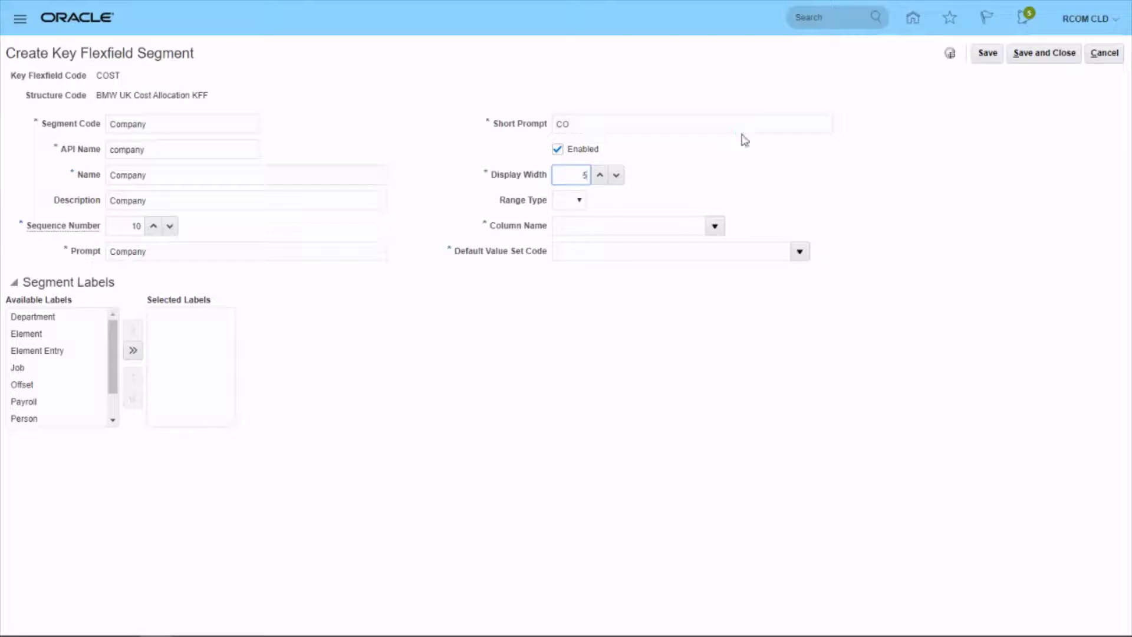
left_click(687, 184)
left_click(715, 226)
left_click(630, 271)
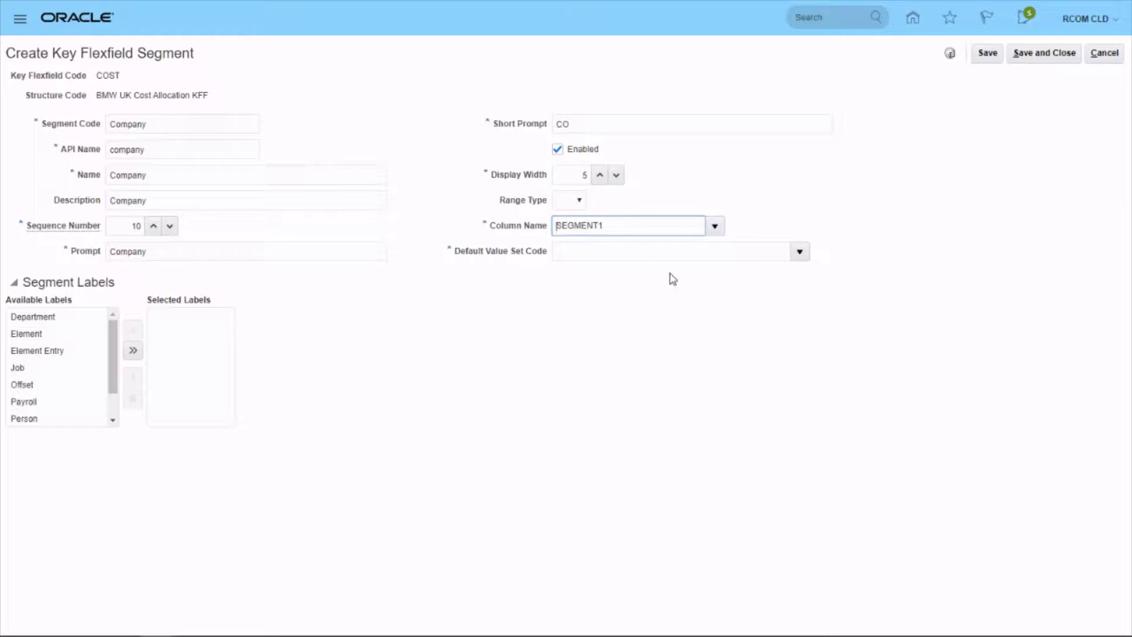
left_click(799, 251)
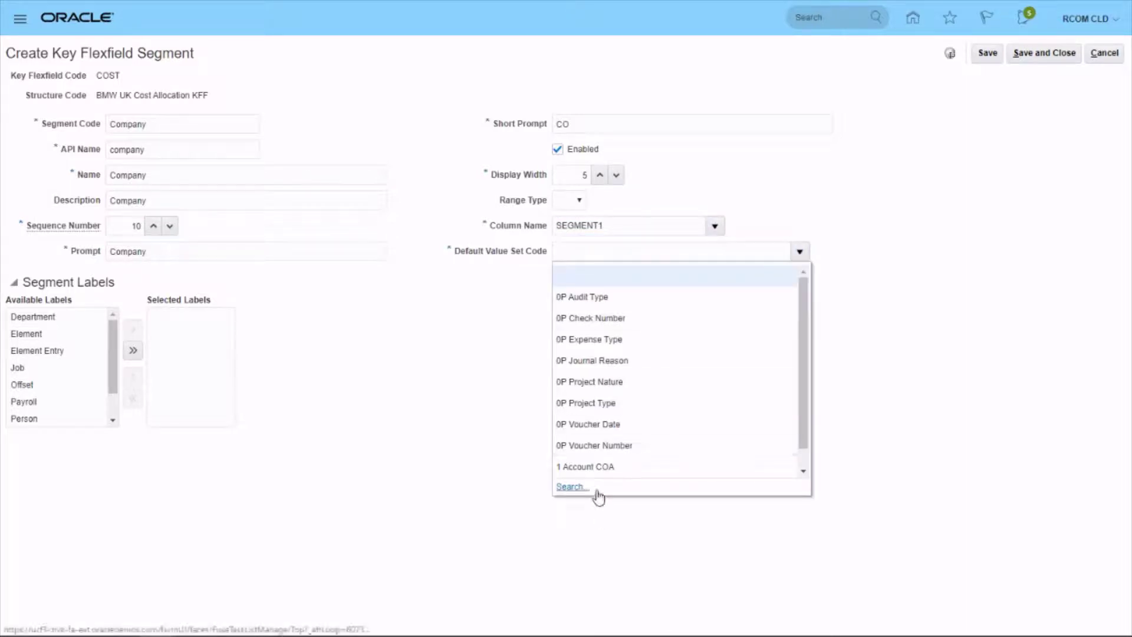
Search value sets for 'company' and set Company as the segment's default value set
left_click(575, 490)
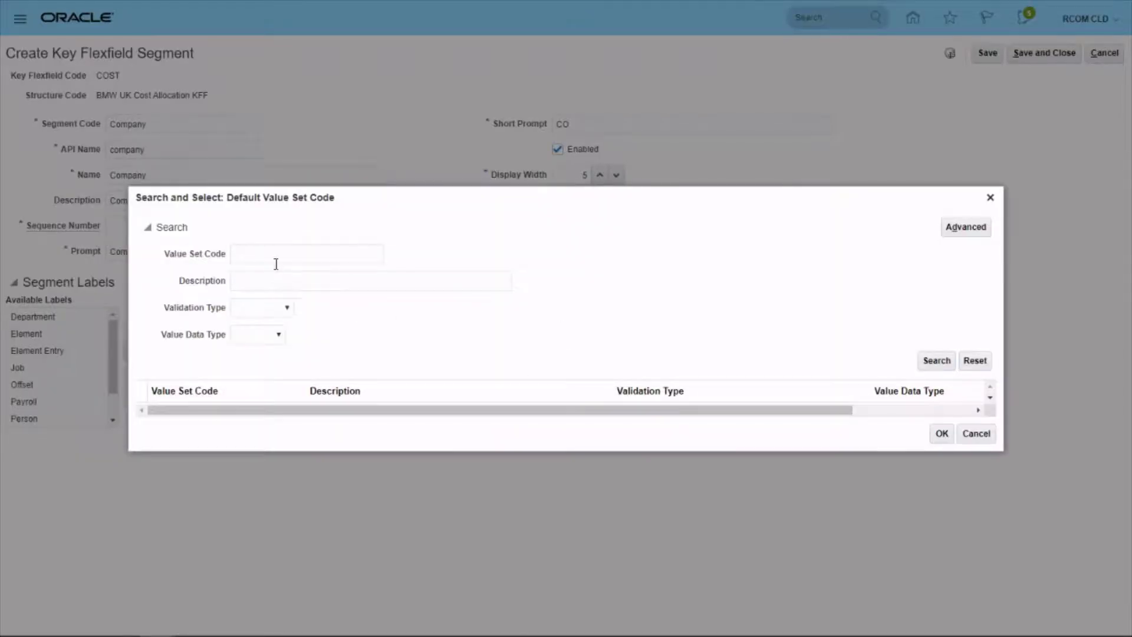
left_click(275, 252)
type("co")
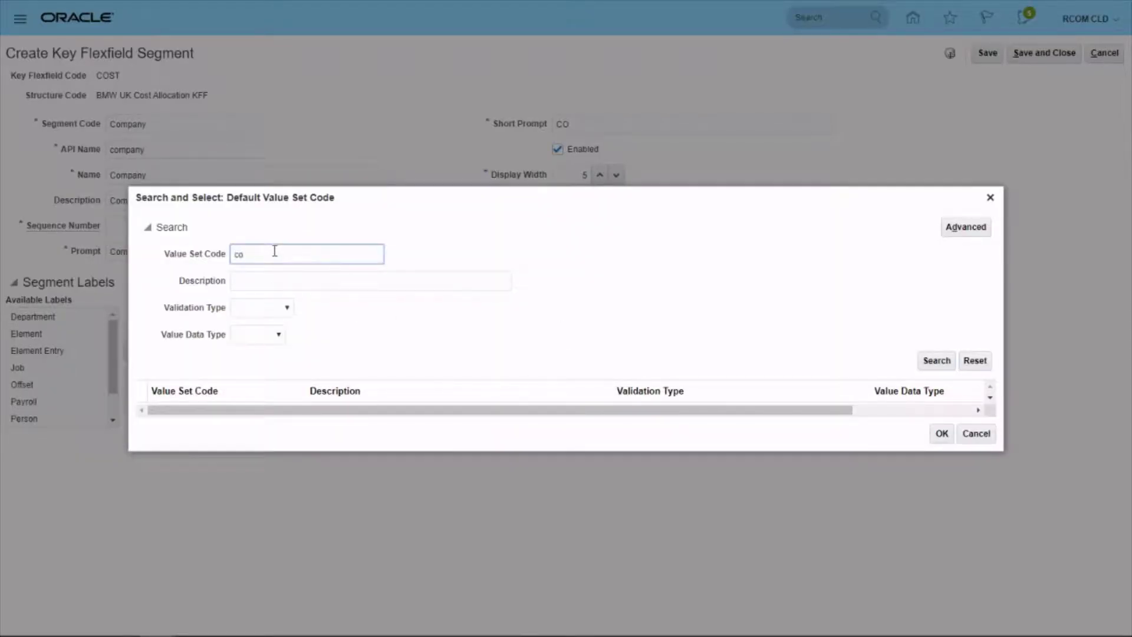
type("mpany")
left_click(940, 361)
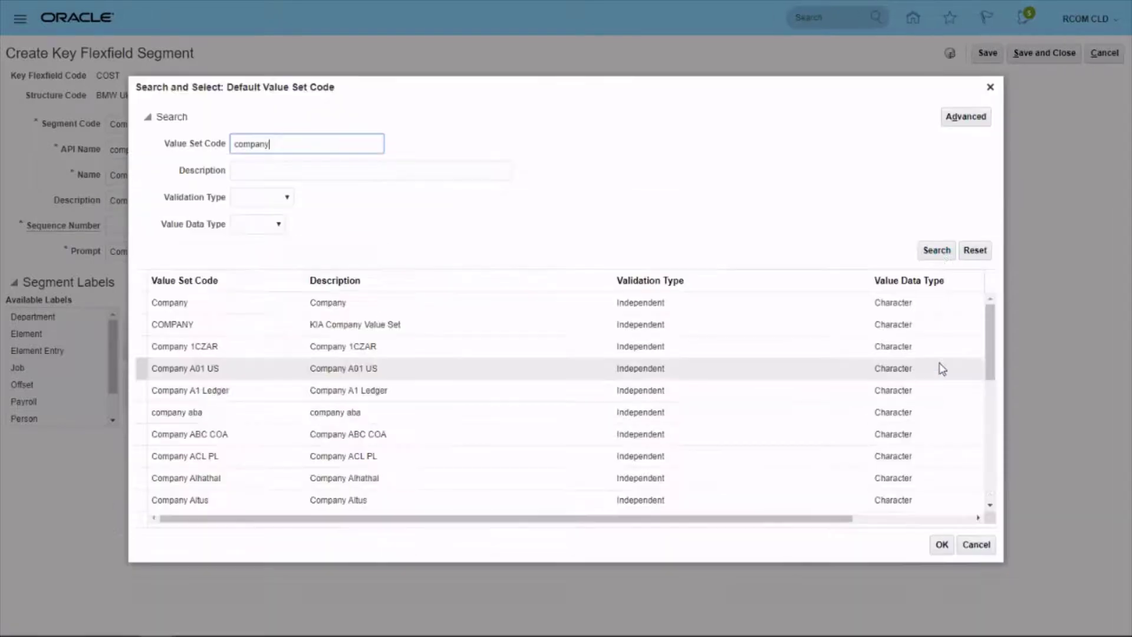
left_click(195, 303)
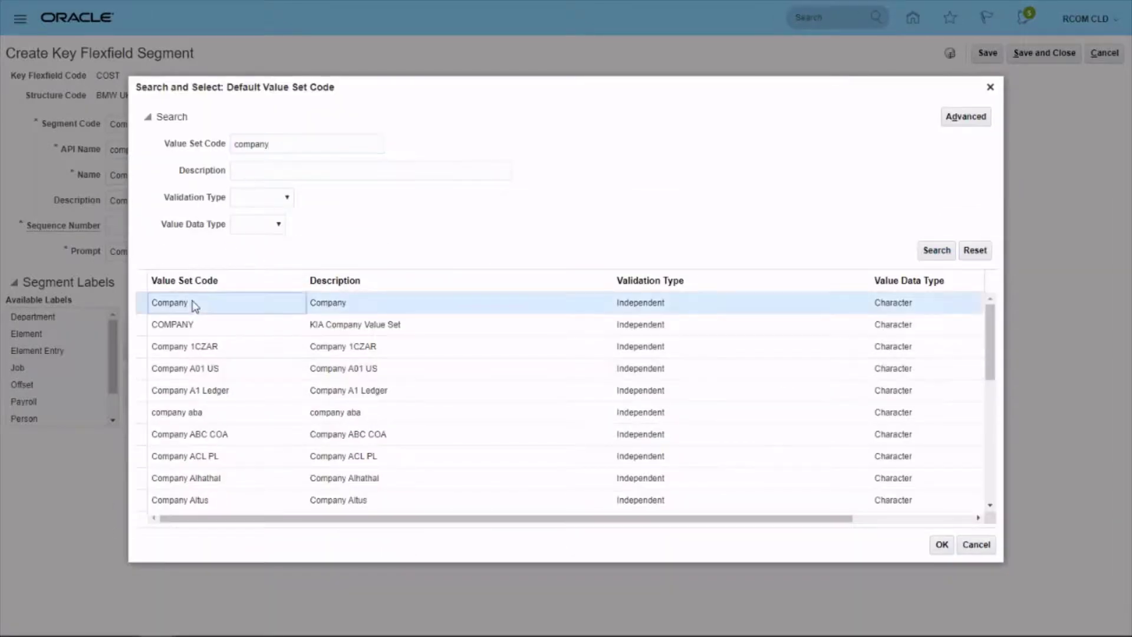
left_click(942, 546)
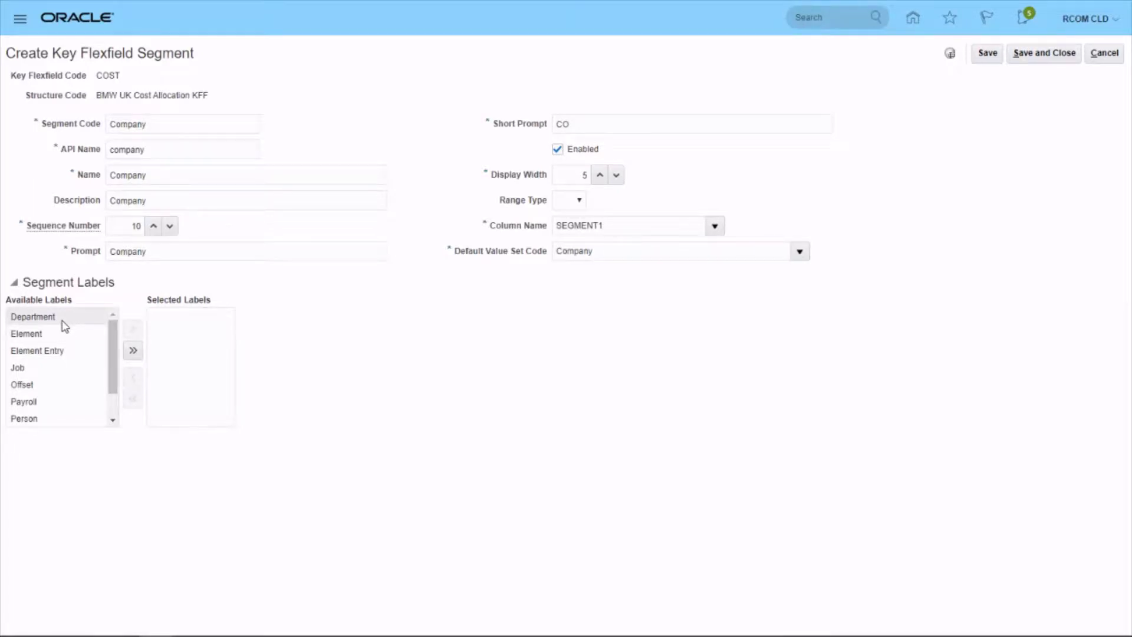
Add the Department, Job and Payroll labels to the Company segment's selected labels
left_click(63, 318)
left_click(132, 331)
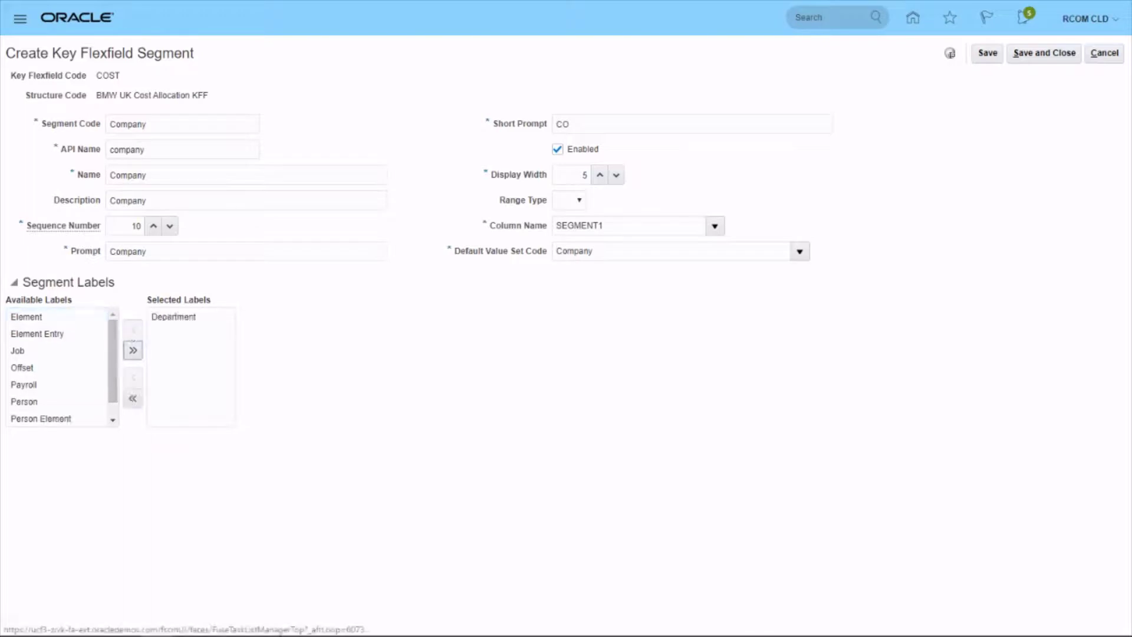
left_click(38, 354)
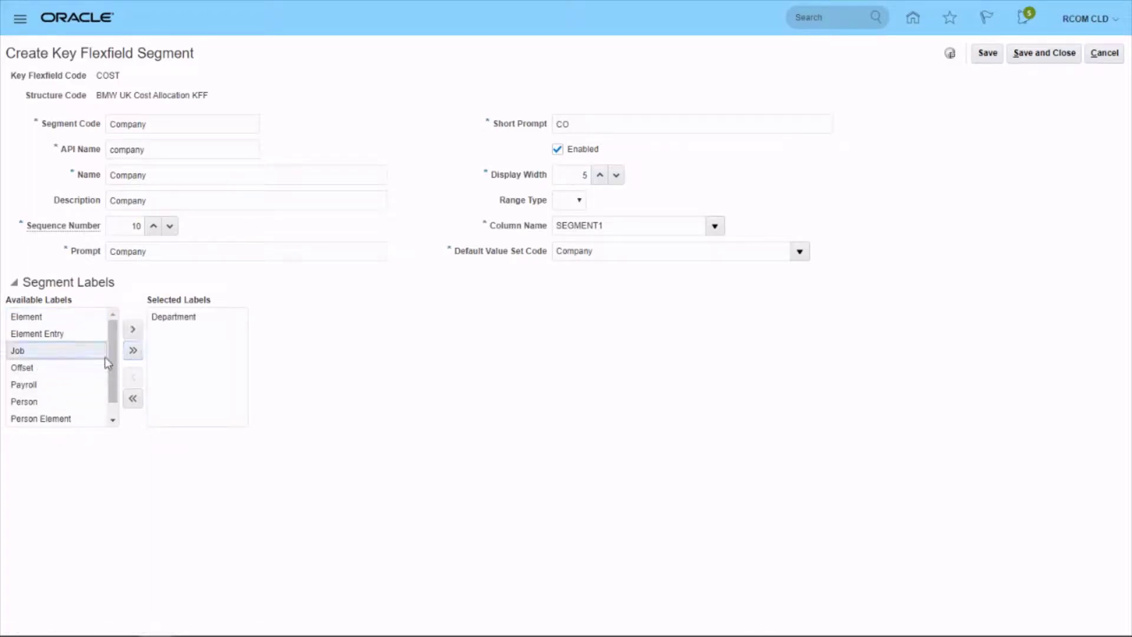
left_click(141, 329)
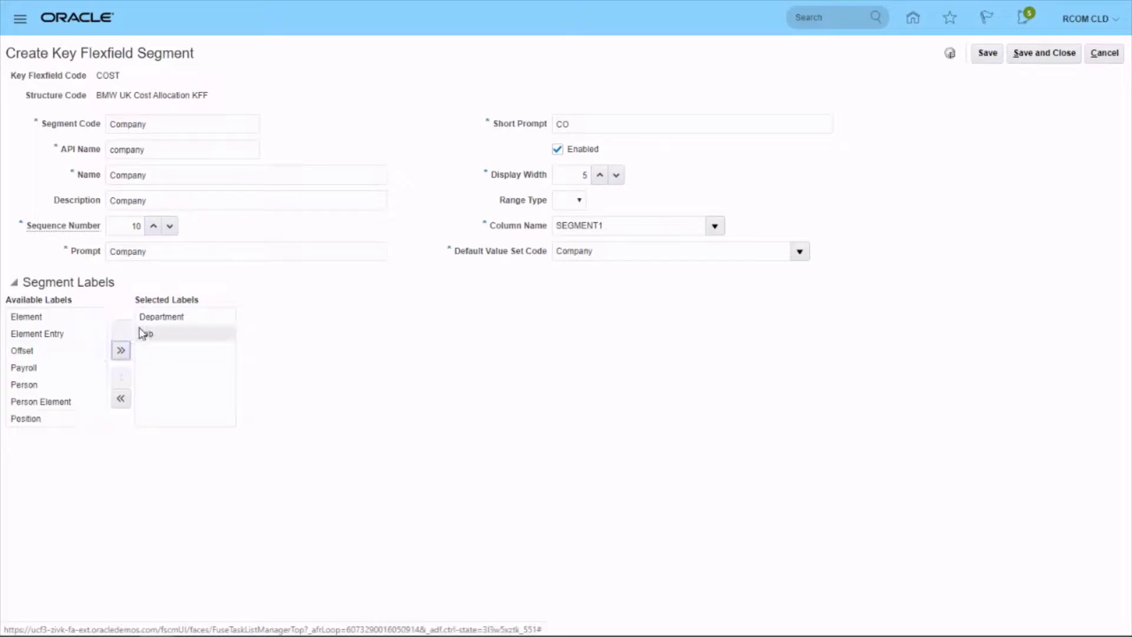
left_click(31, 368)
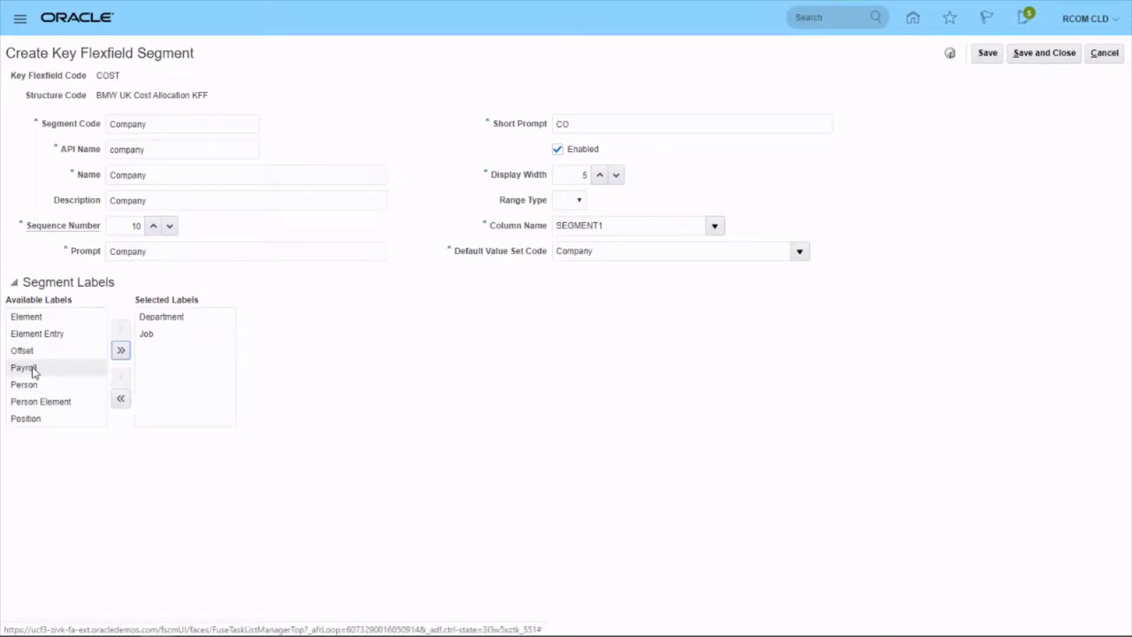
left_click(121, 329)
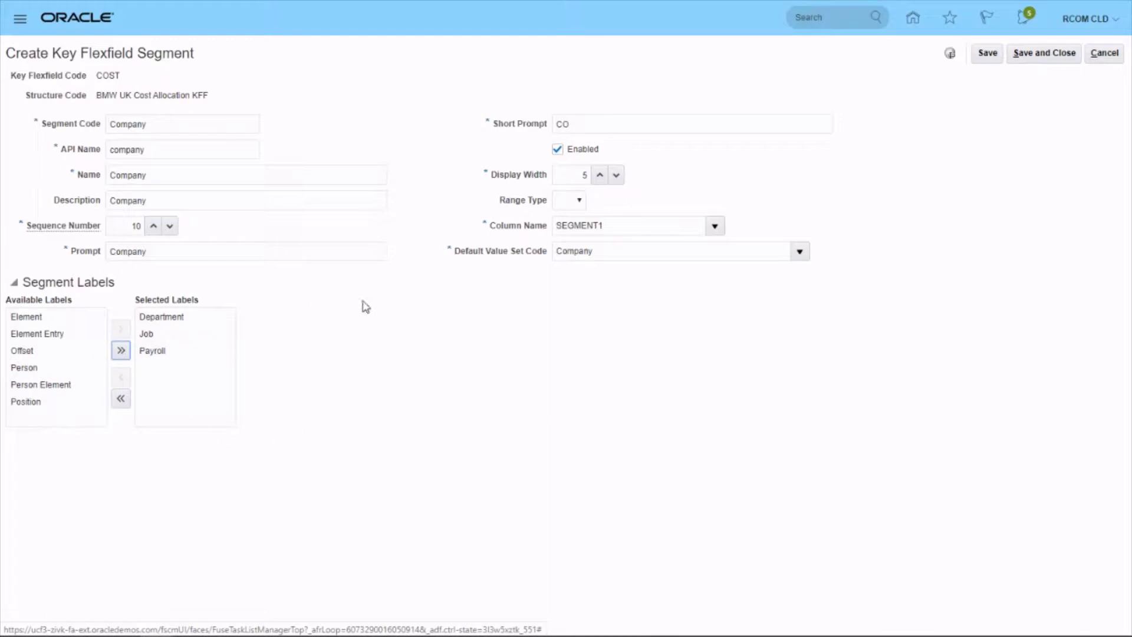
Save the segment and the BMW UK structure, then go to COST's structure instances
left_click(1032, 58)
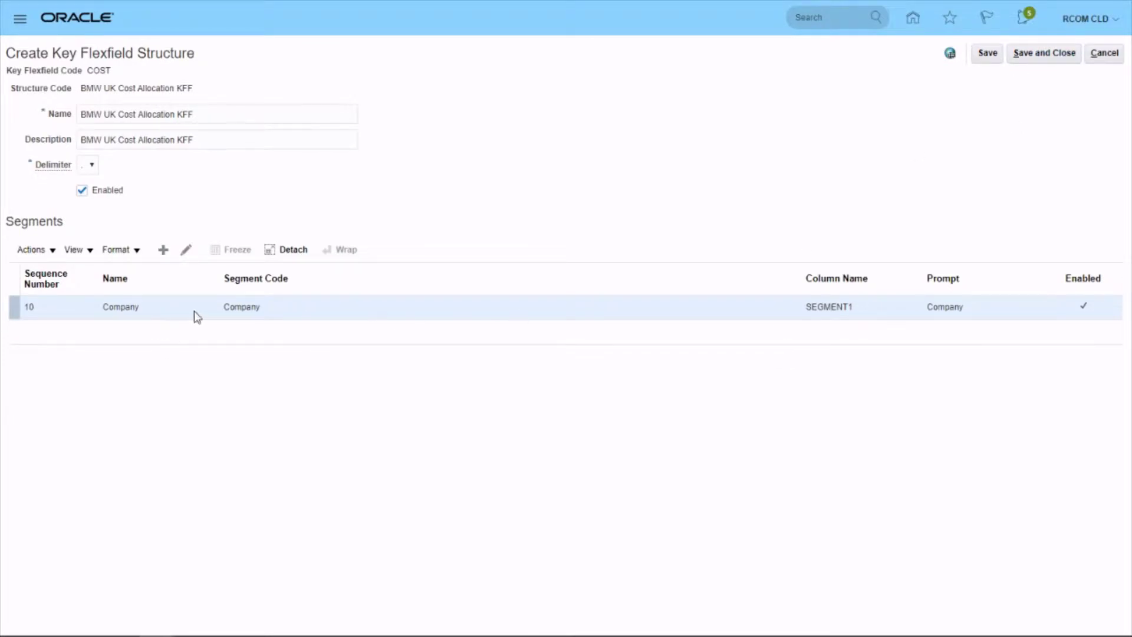
left_click(1044, 54)
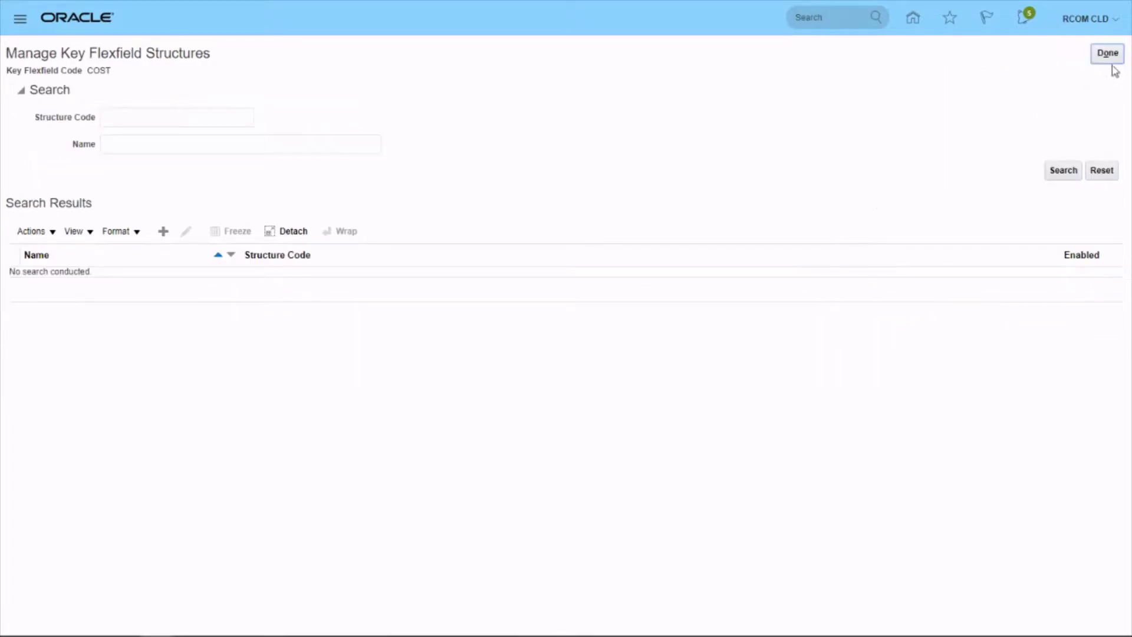
left_click(1107, 55)
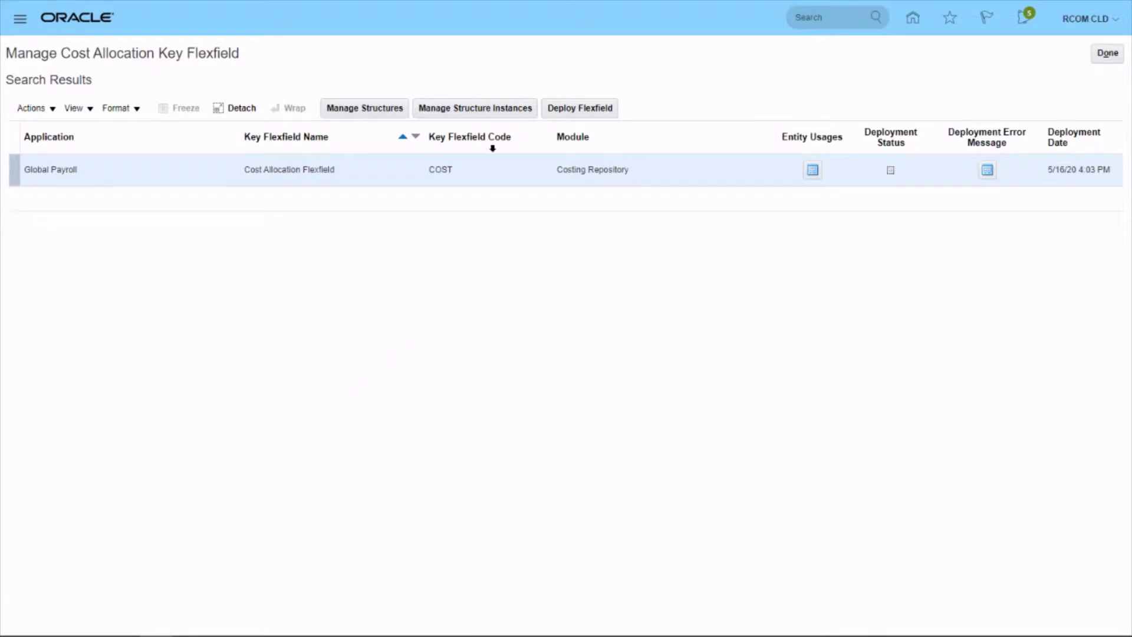
left_click(485, 109)
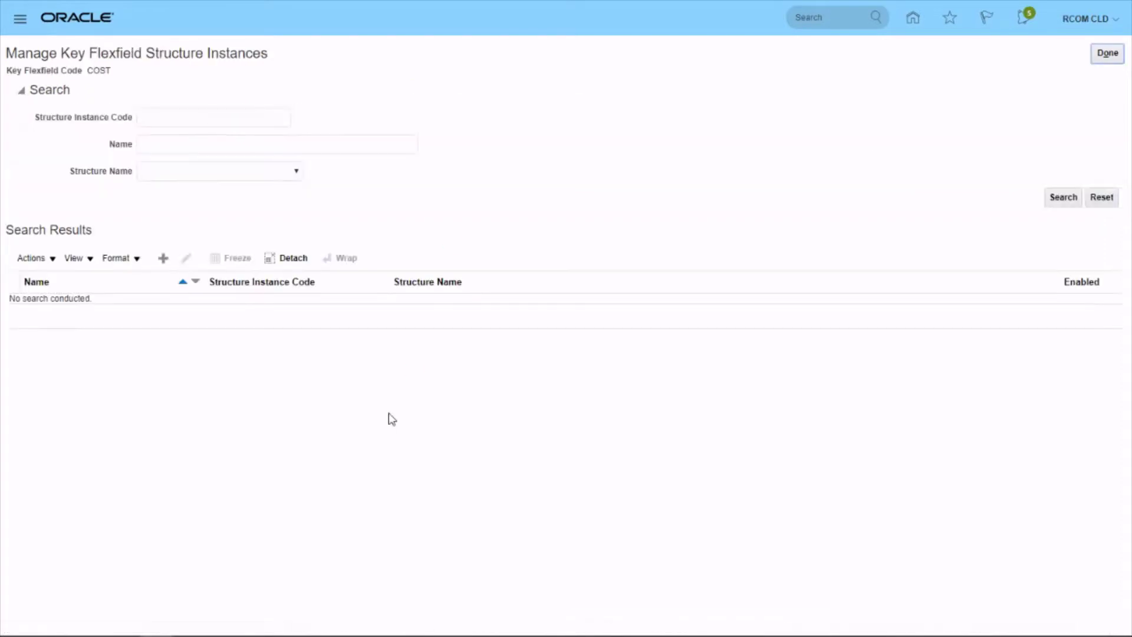
Add a new structure instance with code 'BMW UK Cost Allocation KFF SI'
left_click(164, 258)
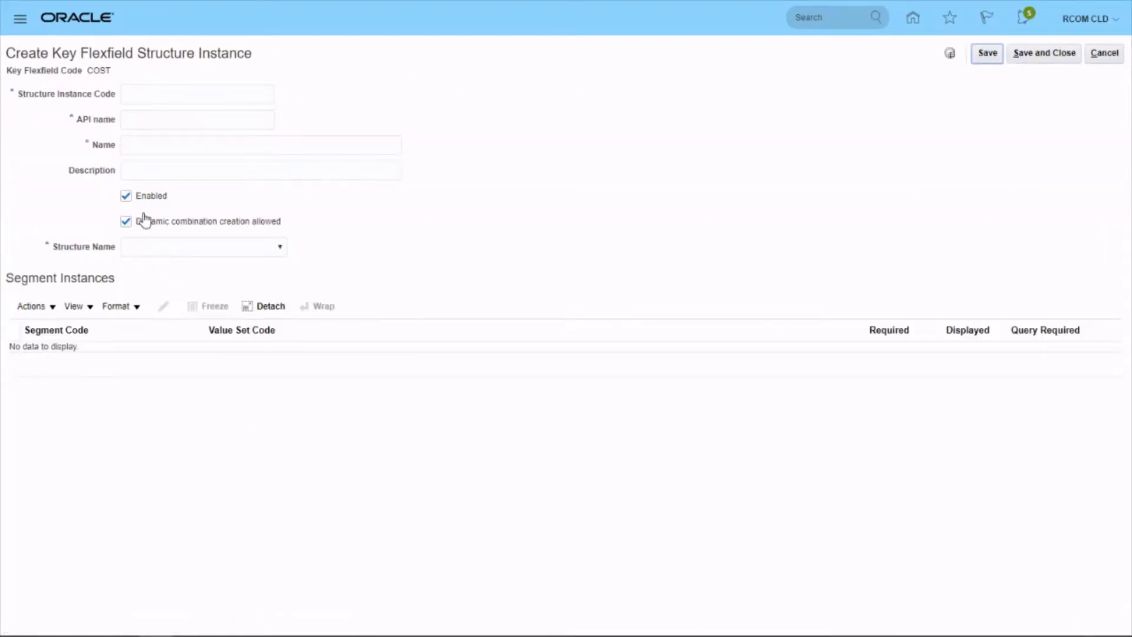
left_click(158, 95)
type("BMW UK Cost Allocation KFF")
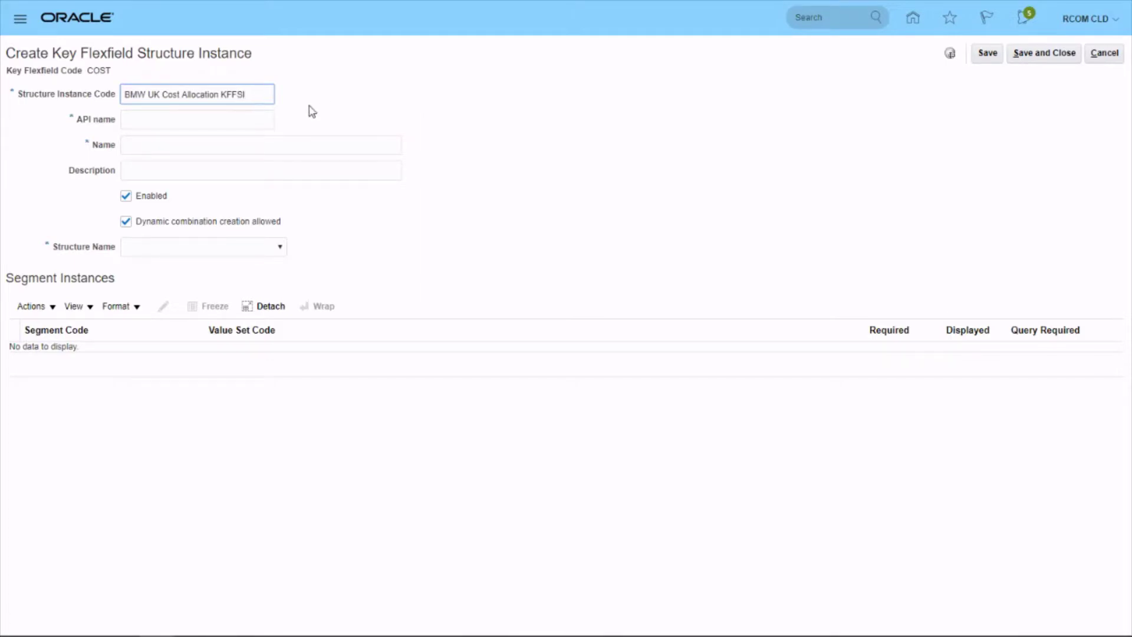
left_click_drag(259, 94, 104, 106)
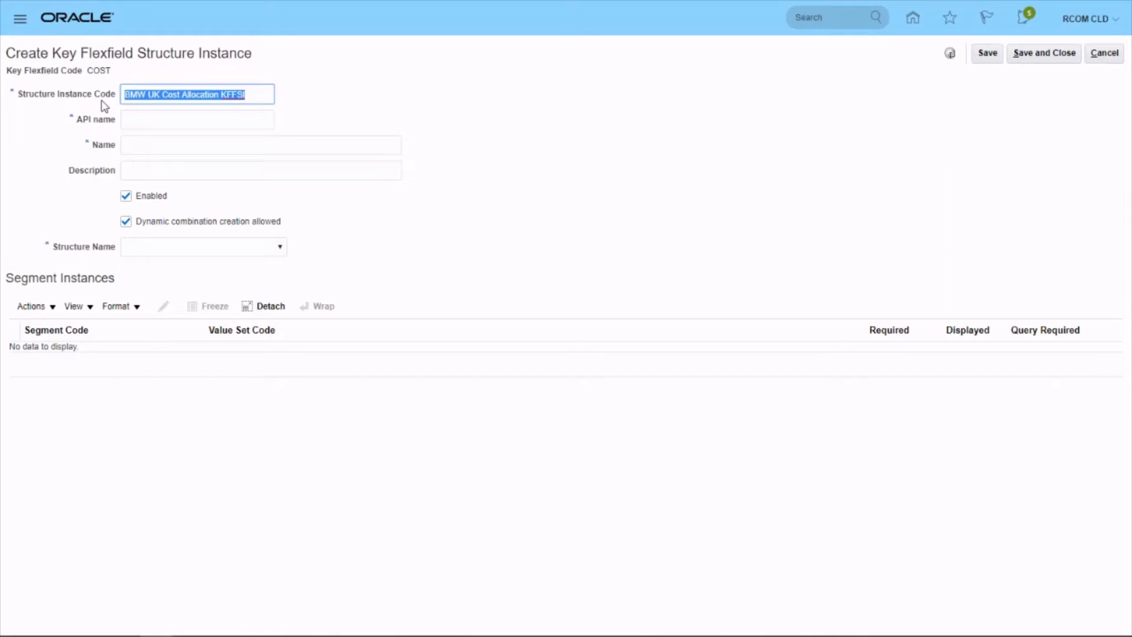
left_click(238, 94)
left_click_drag(254, 94, 113, 94)
key("ctrl+c")
Reuse the code as name and description, and base the instance on BMW UK Cost Allocation KFF
left_click(143, 145)
key("ctrl+v")
left_click(161, 175)
key("ctrl+v")
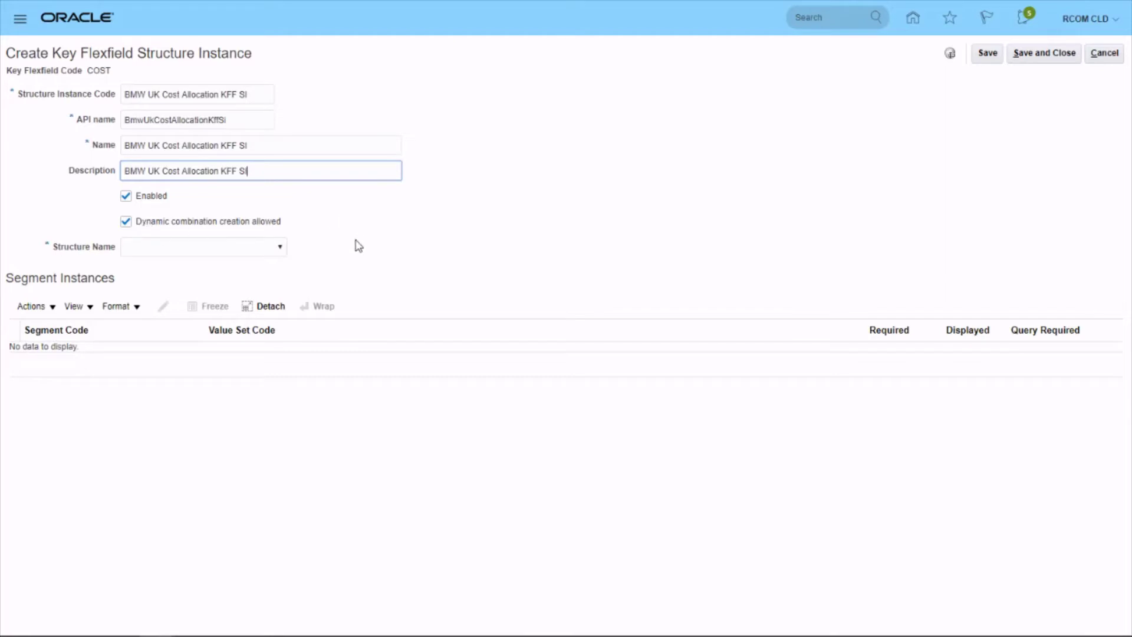
left_click(280, 249)
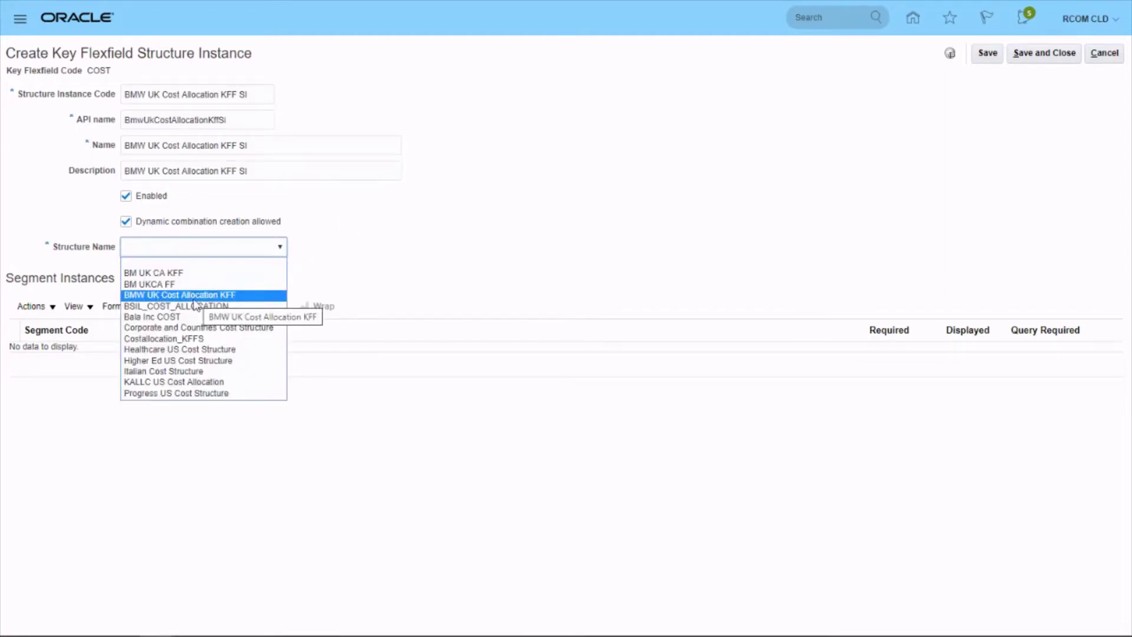
left_click(210, 296)
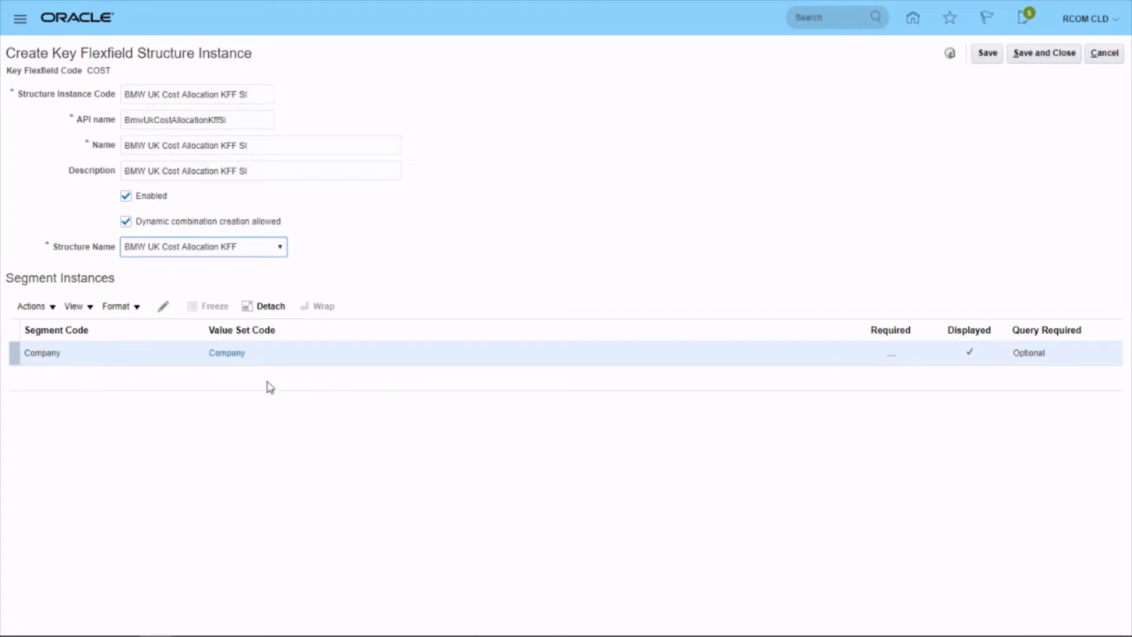
Save the BMW UK Cost Allocation KFF SI instance and deploy the COST flexfield successfully
left_click(1059, 57)
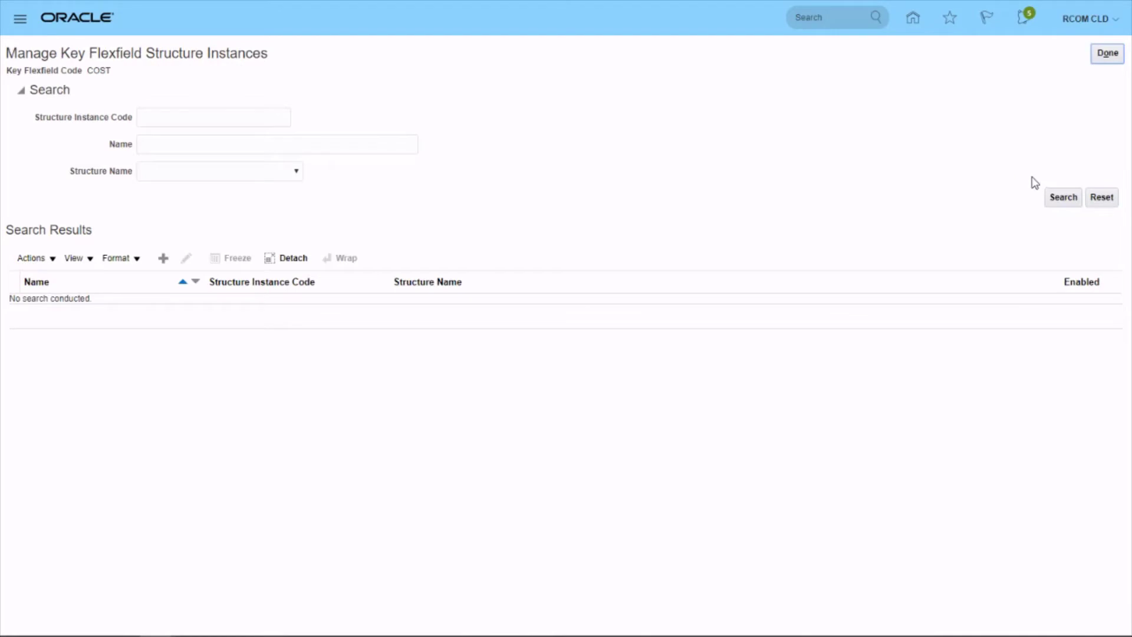
left_click(1107, 56)
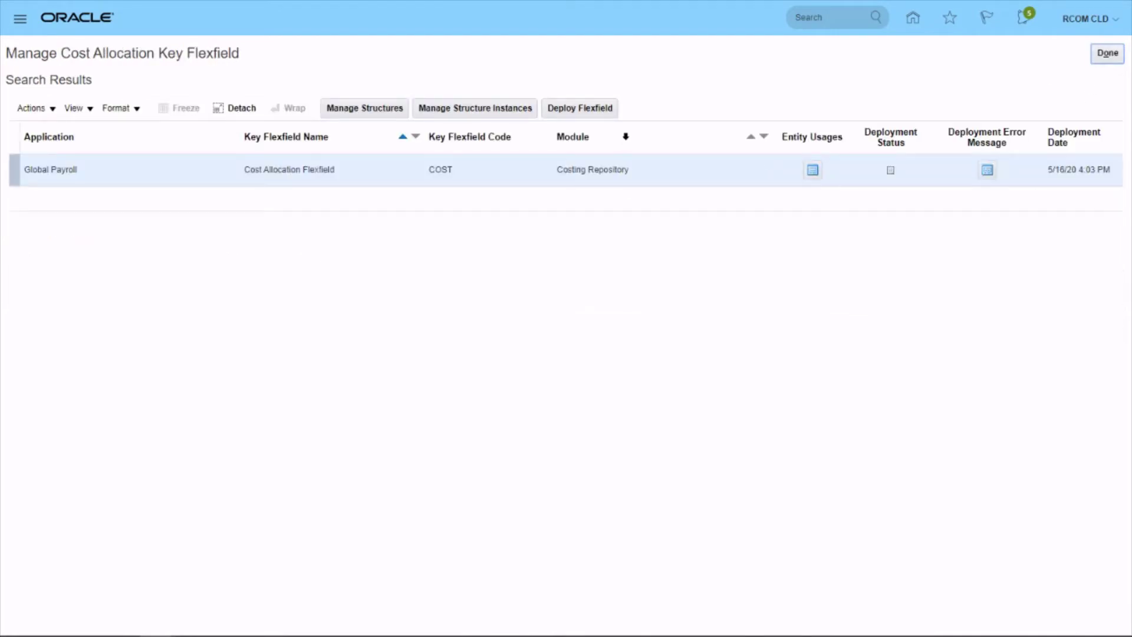
left_click(579, 114)
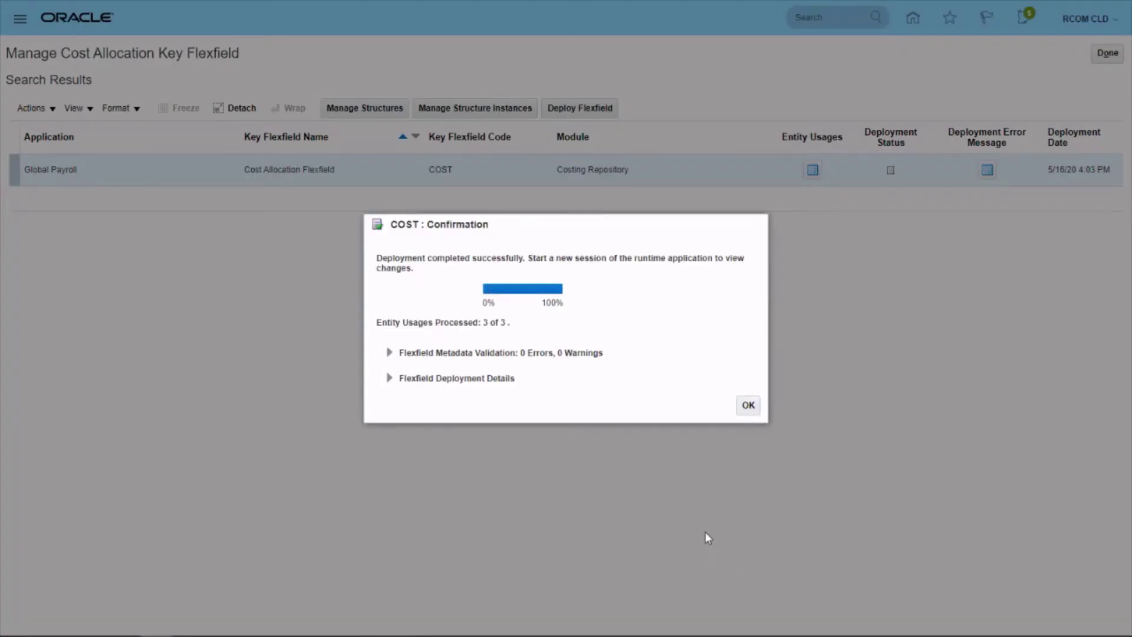
left_click(745, 409)
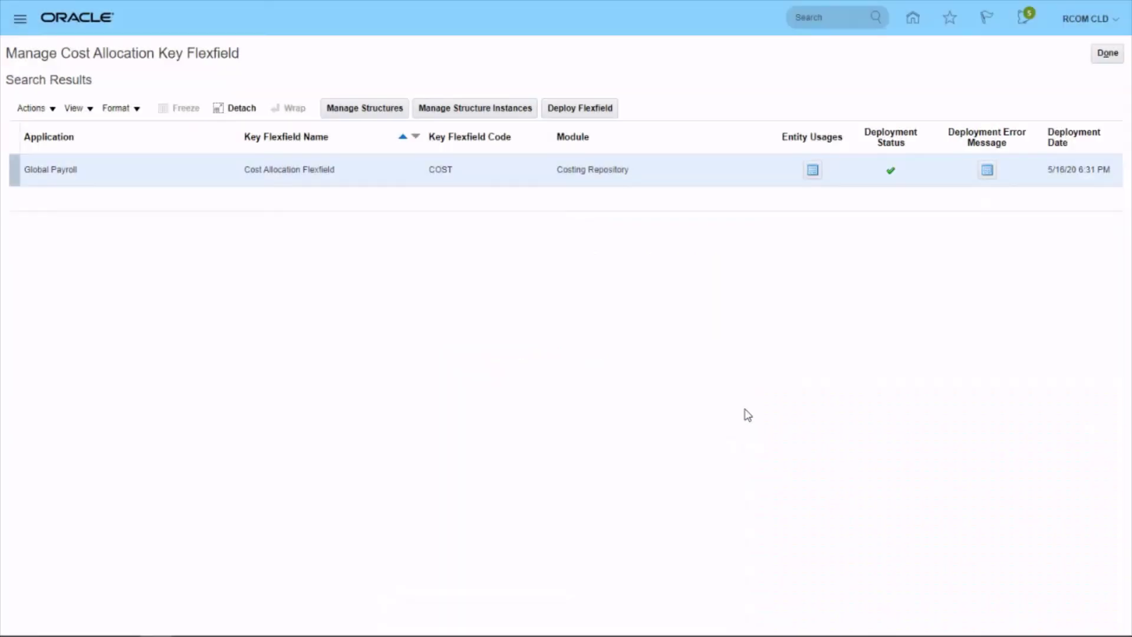